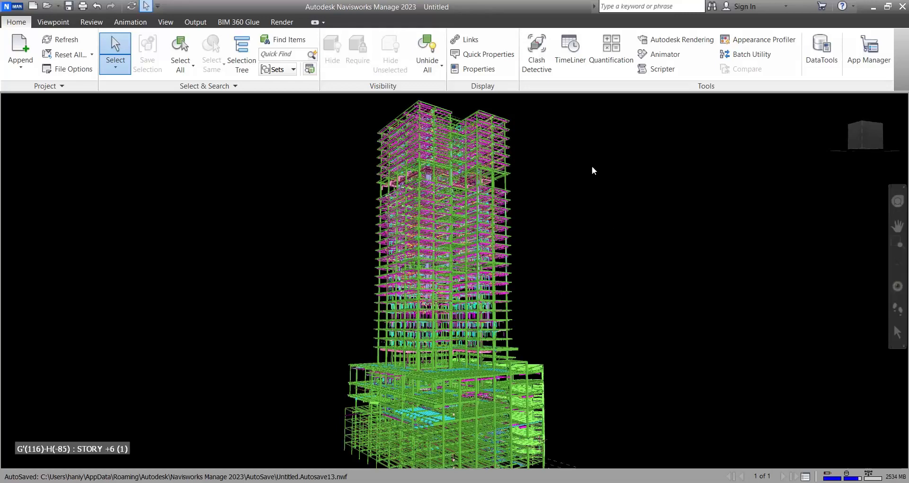
Step: Open Clash Detective and run Test 1 between STR Mashhad trade center.nwc and MEP Mashhad trade center.nwd as a hard clash with 0.100 m tolerance
left_click(536, 58)
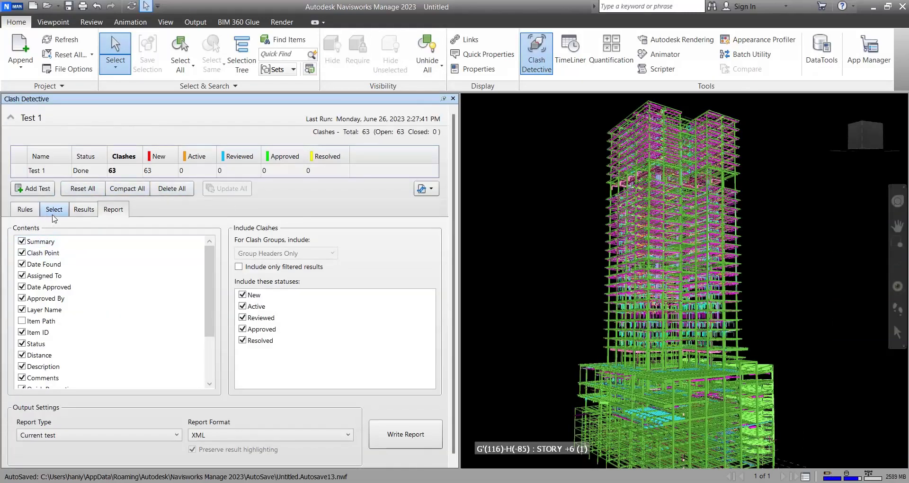
left_click(54, 211)
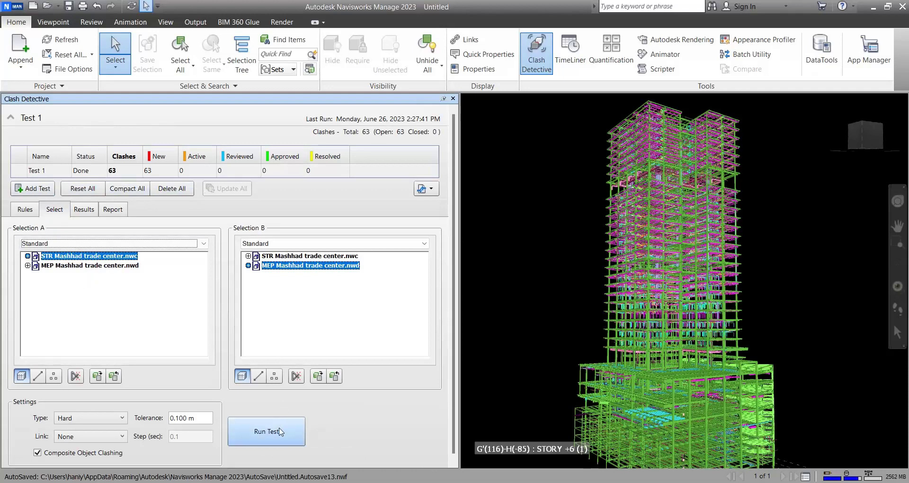
left_click(277, 430)
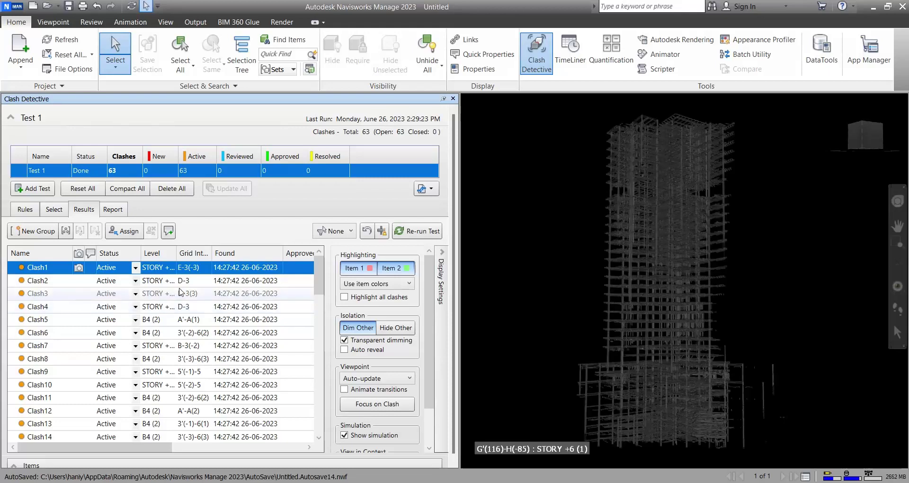
Step: Review the Test 1 clash results, the report settings and the available report formats
left_click(115, 211)
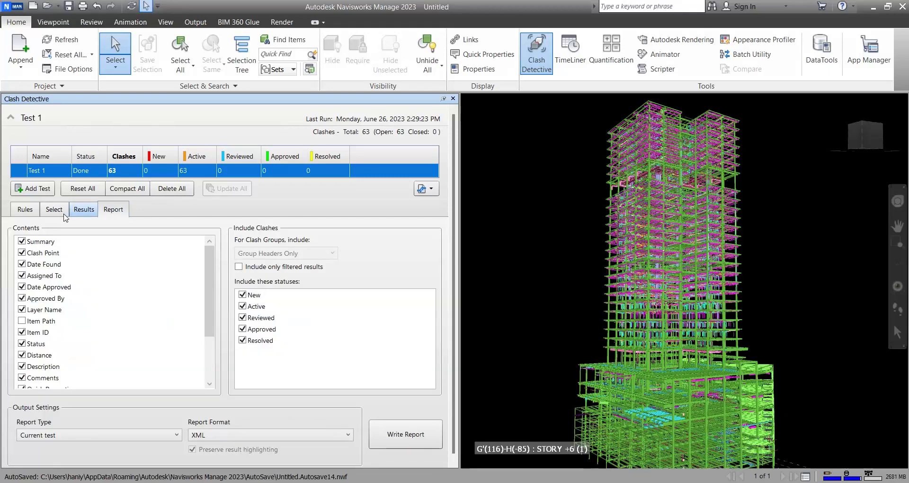
left_click(81, 213)
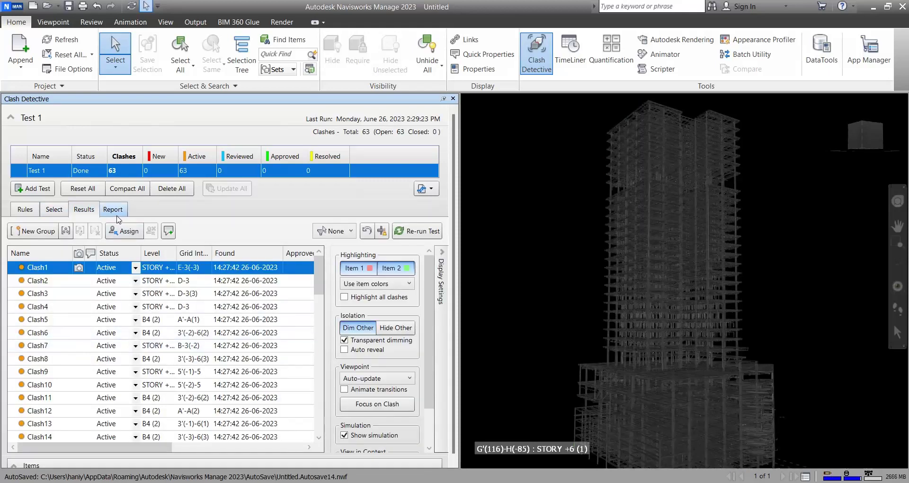
left_click(114, 210)
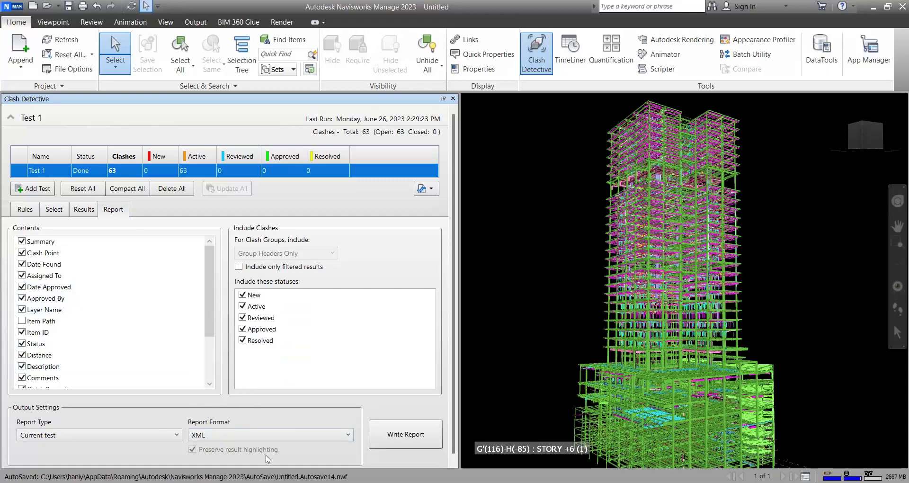
left_click(242, 436)
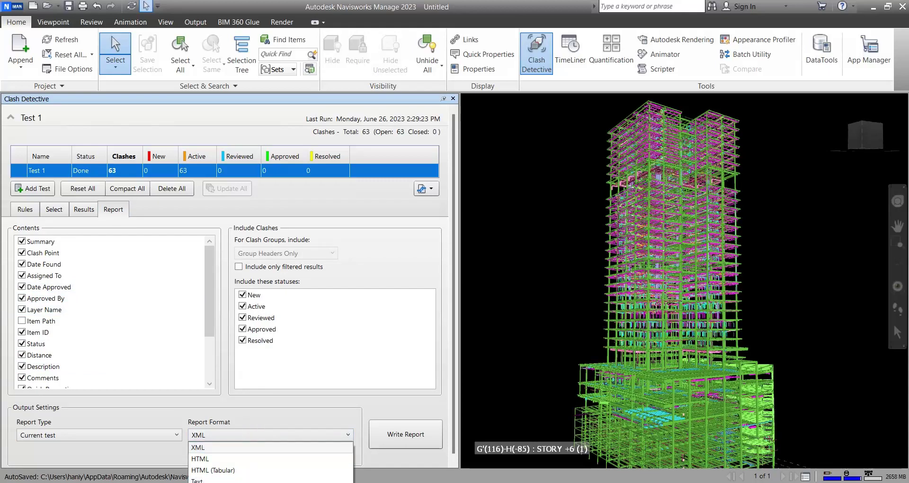
left_click(275, 410)
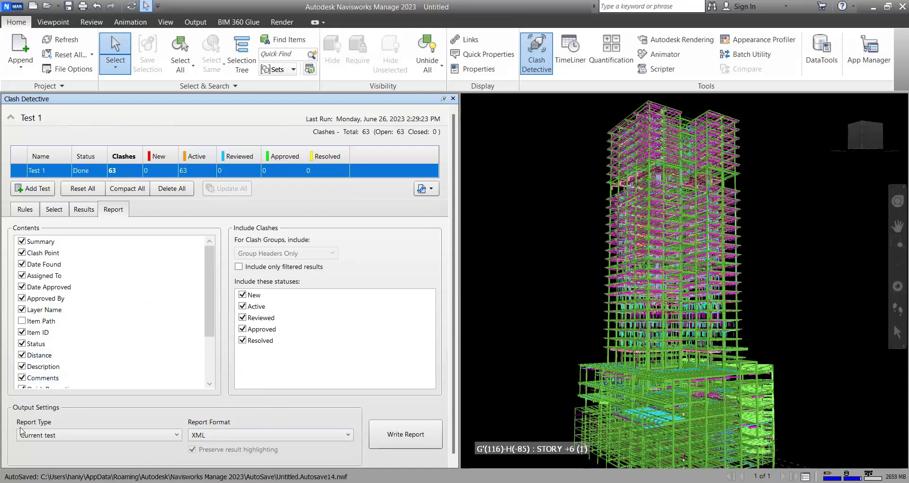
Step: Write a clash report for the current test in the As viewpoints format
left_click(85, 437)
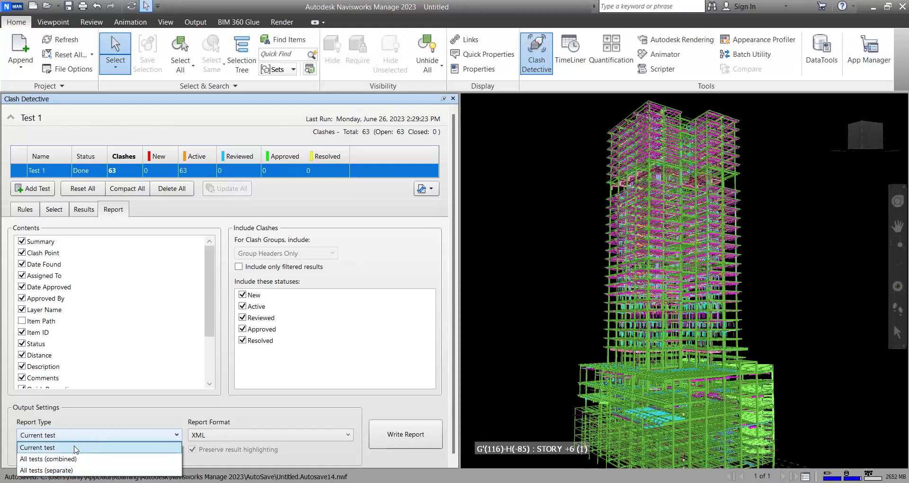
left_click(69, 447)
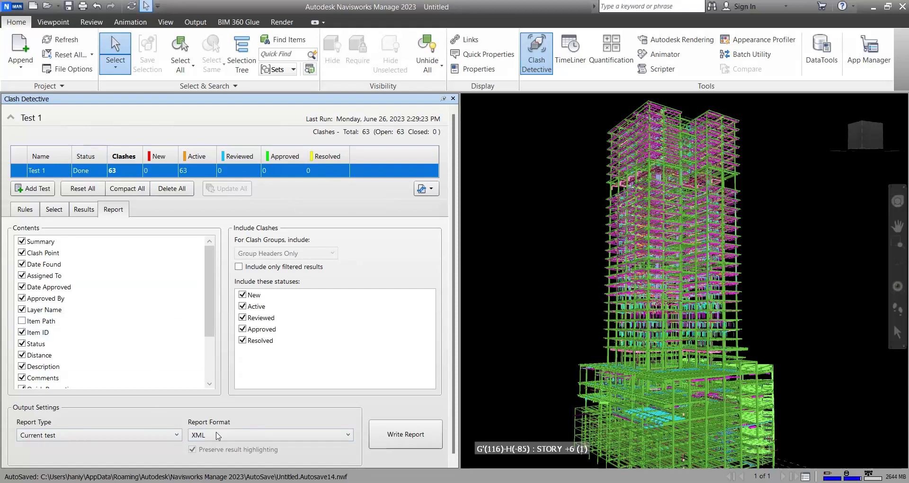
left_click(273, 439)
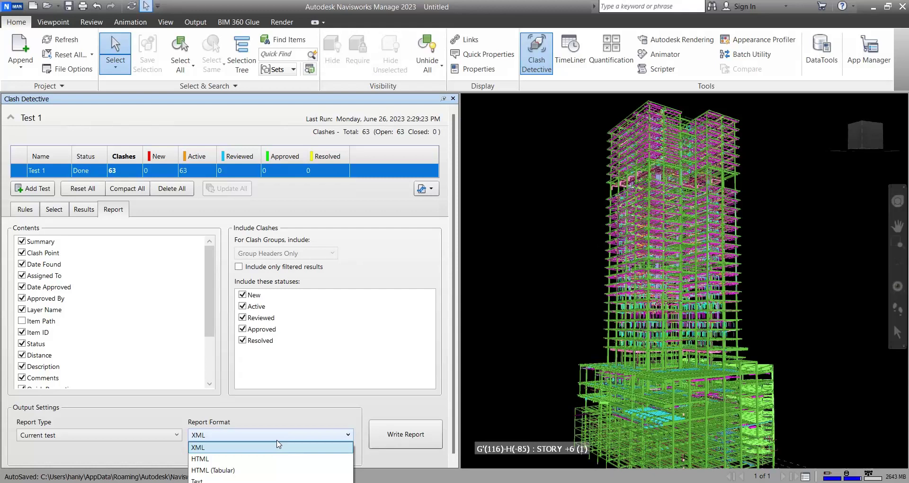
left_click(251, 481)
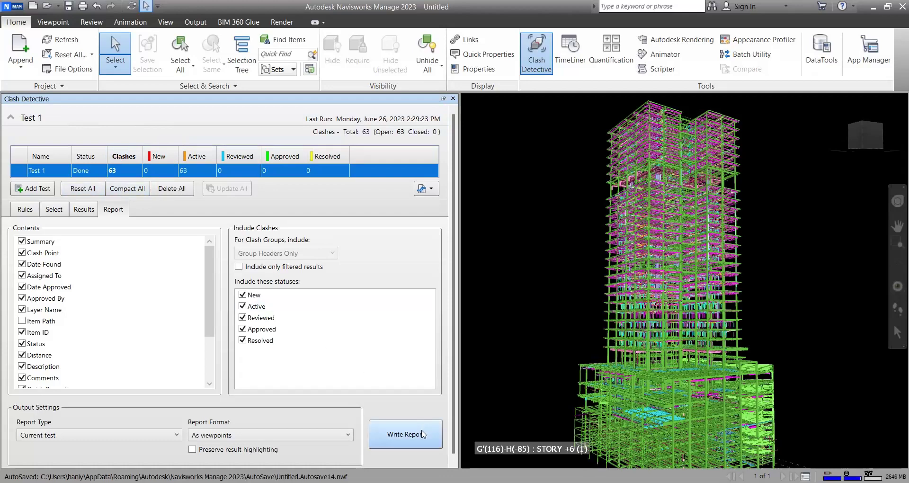
left_click(406, 435)
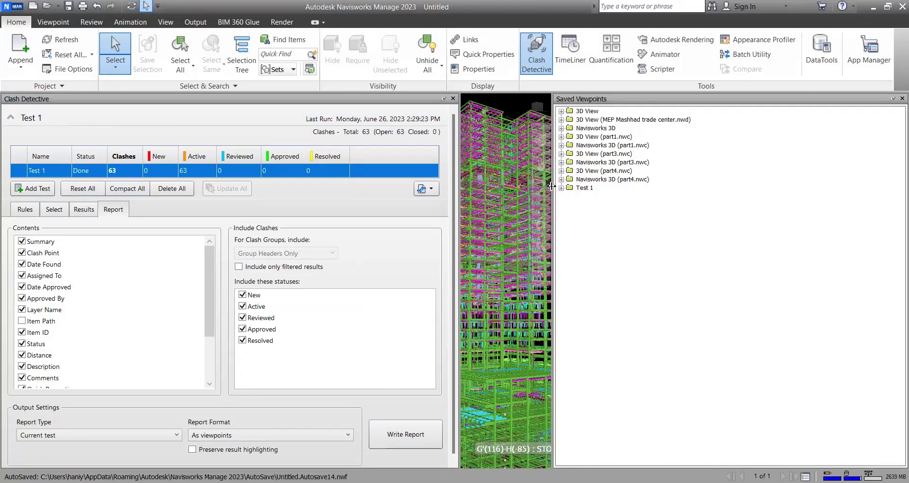
Step: Narrow the Saved Viewpoints window, expand the Test 1 folder and examine several clash viewpoints, including Clash12, Clash28, Clash33 and Clash7
left_click_drag(553, 186, 801, 183)
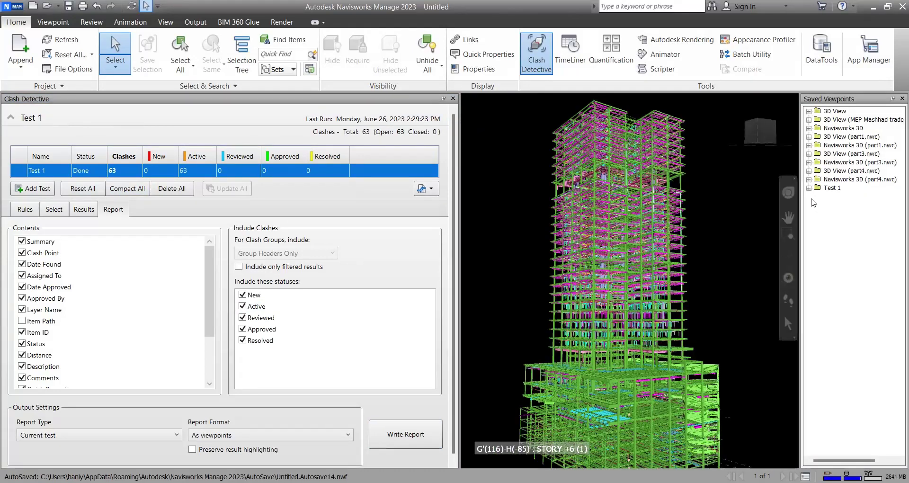
left_click(809, 188)
left_click(841, 120)
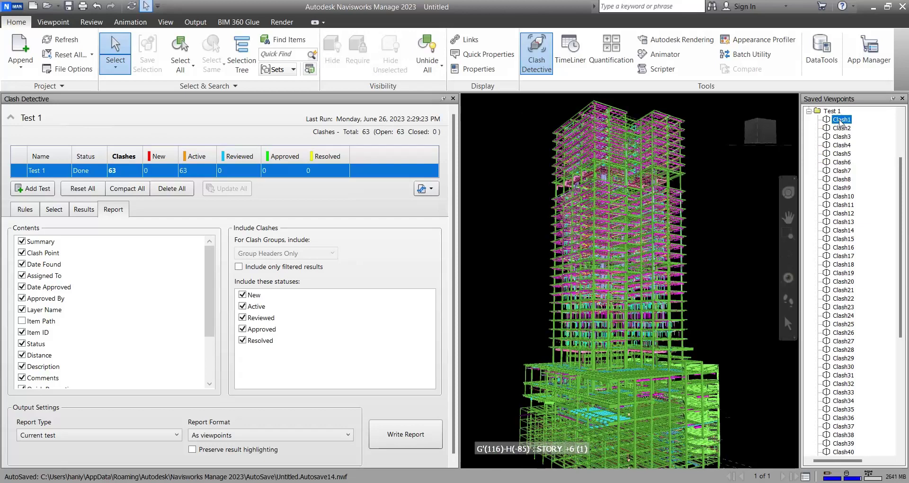
left_click(841, 154)
left_click(843, 217)
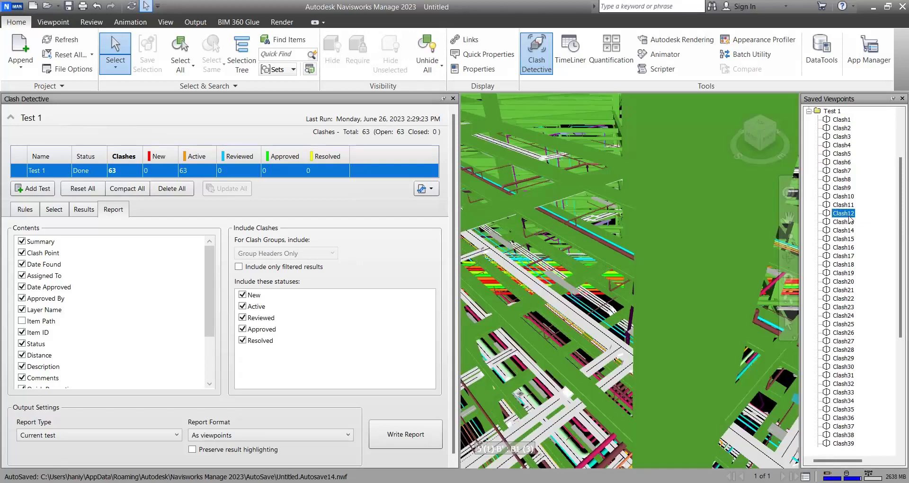
left_click(844, 247)
left_click(850, 264)
left_click(849, 307)
left_click(850, 350)
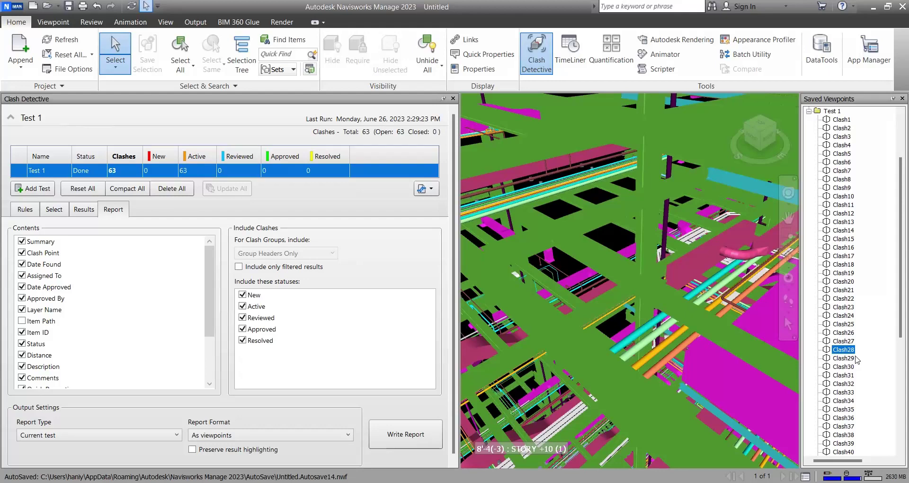
left_click(843, 392)
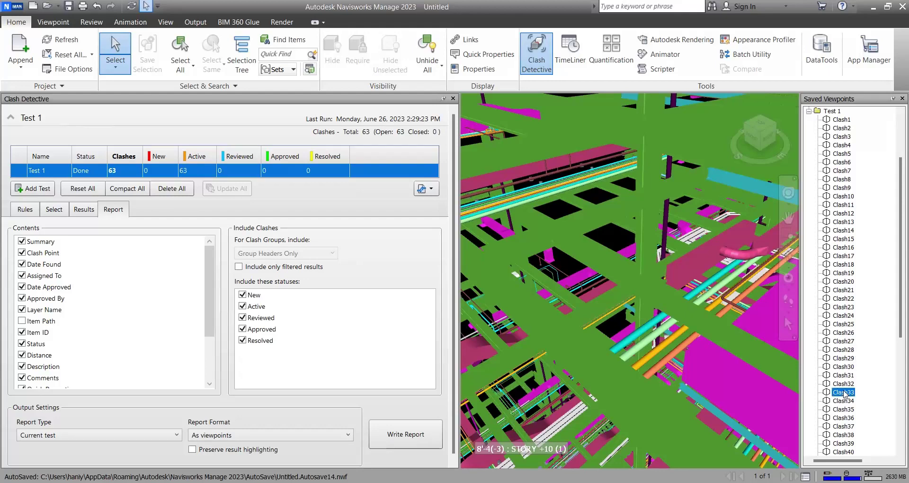
left_click(841, 317)
left_click(838, 171)
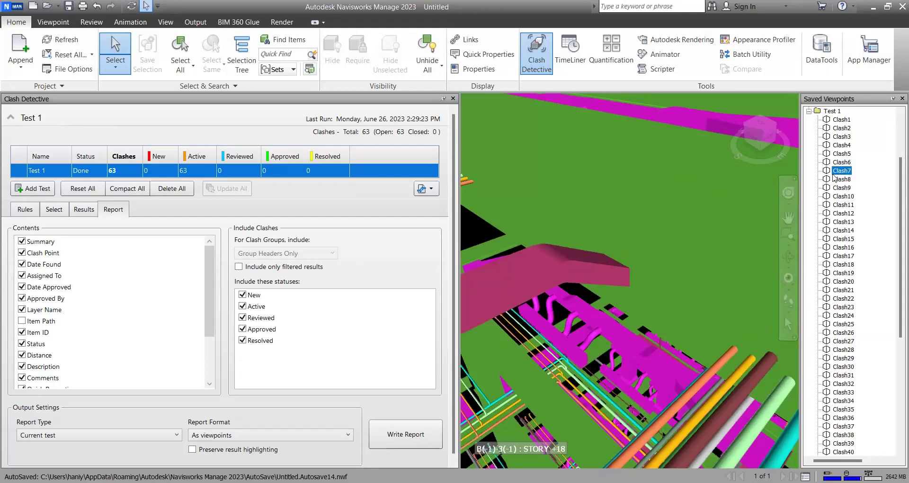
Step: Write the current test's clash report in HTML format and save it to the Desktop as Test 1
left_click(290, 435)
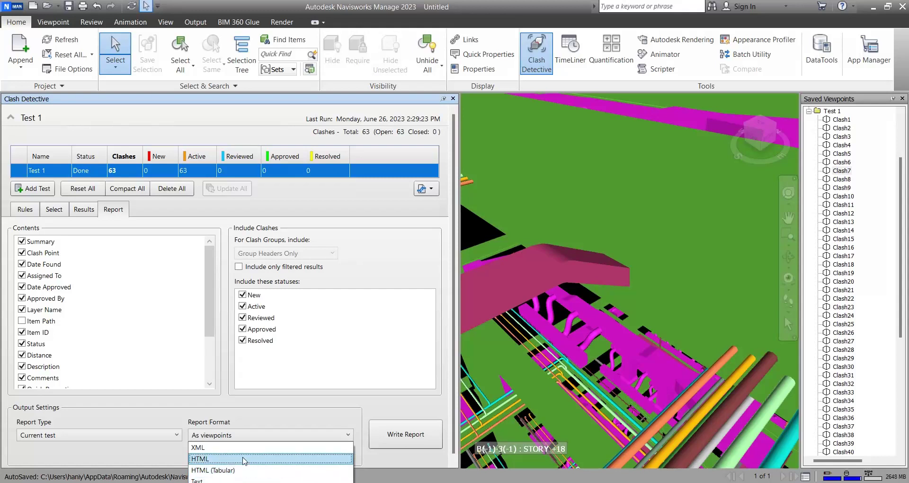
left_click(244, 460)
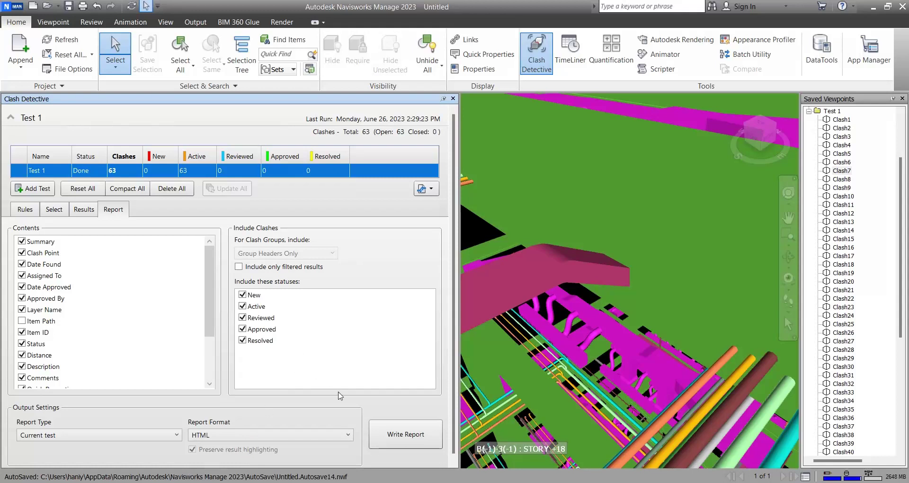
left_click(406, 434)
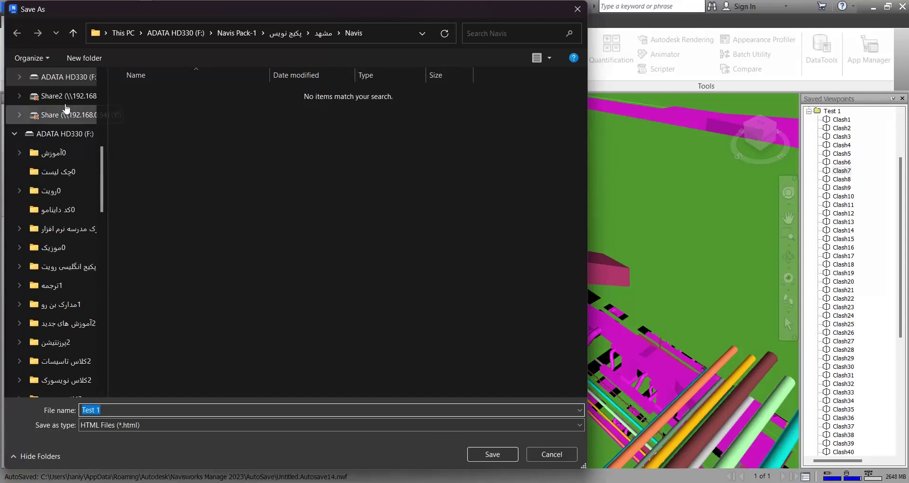
left_click_drag(101, 170, 103, 78)
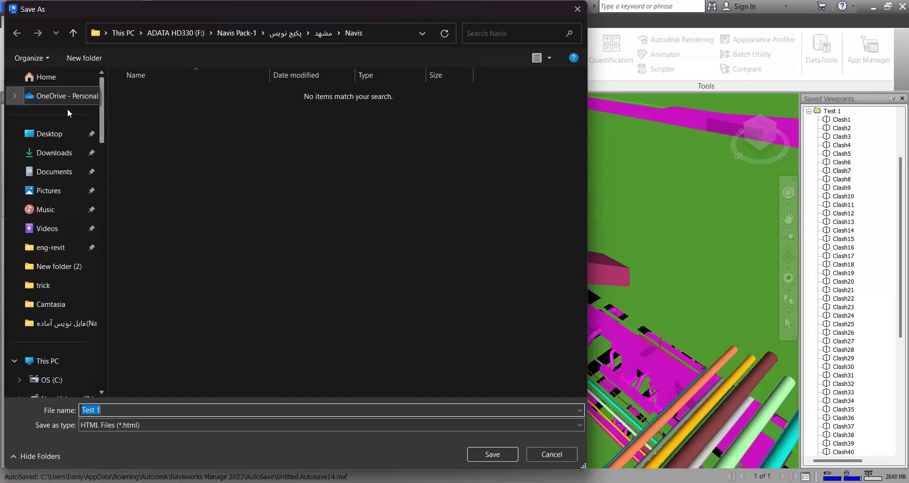
left_click(49, 134)
left_click(492, 456)
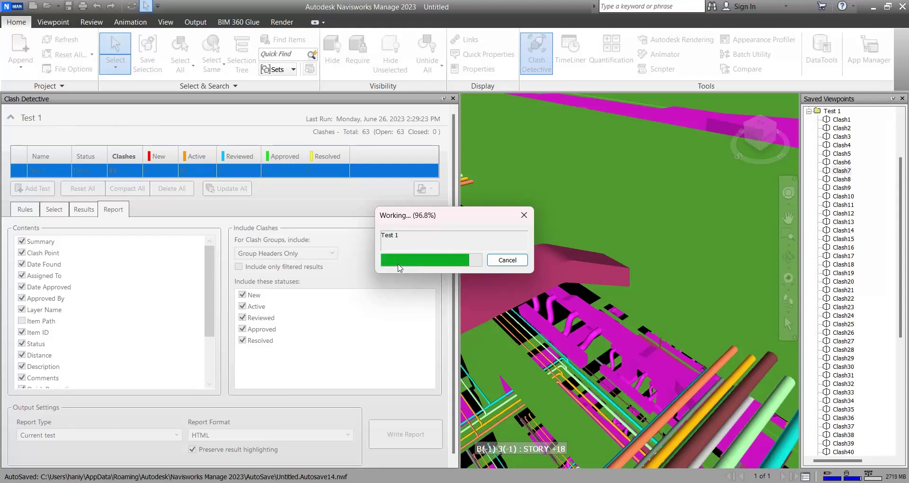
Step: Open the saved Test 1 HTML report in the browser and examine its summary and individual clash entries
left_click(419, 433)
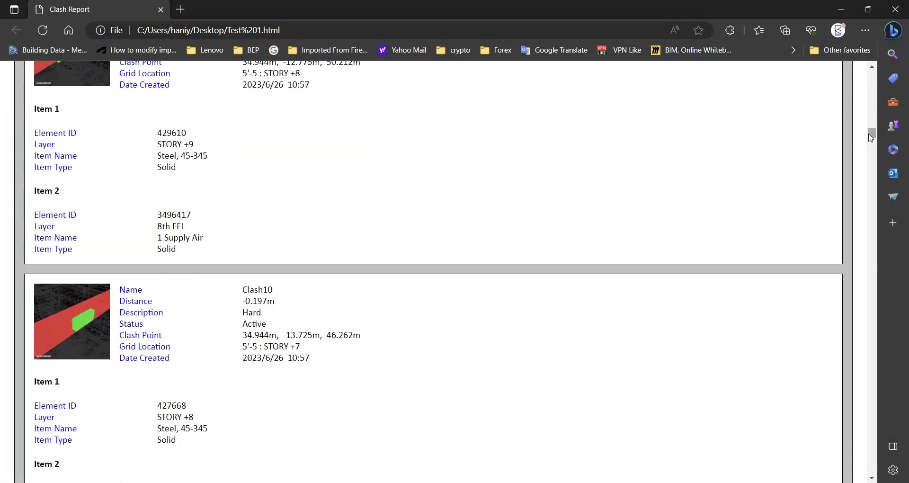
left_click_drag(877, 121, 885, 72)
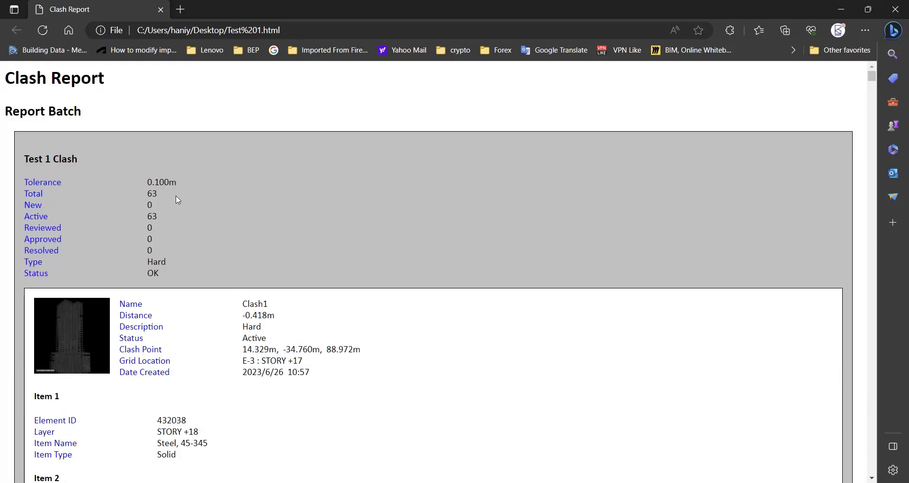
scroll(264, 265, "down", 20)
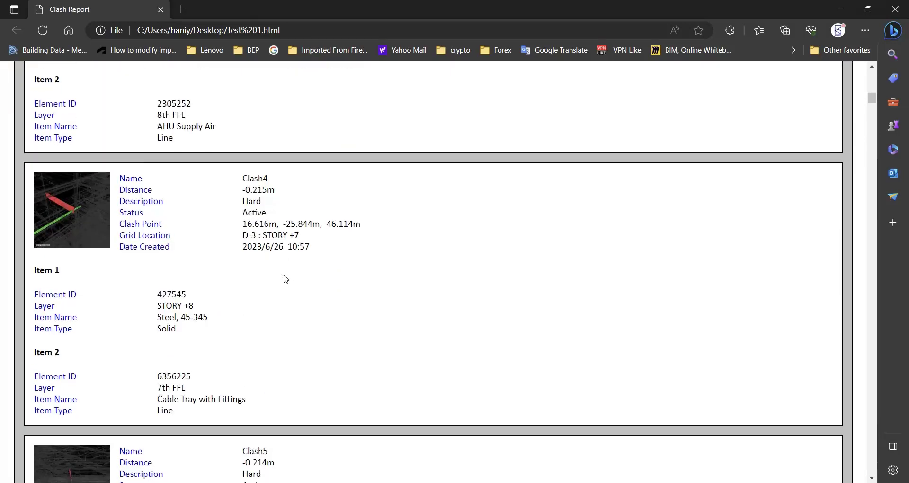
scroll(286, 279, "up", 20)
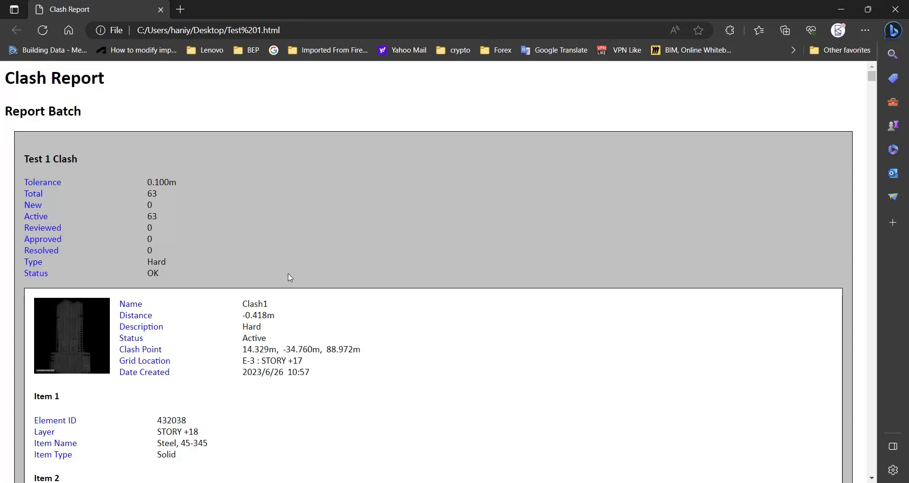
Step: Switch to the File Explorer window with the akhtar clash PDF folder and look through its clash report files
mouse_move(507, 482)
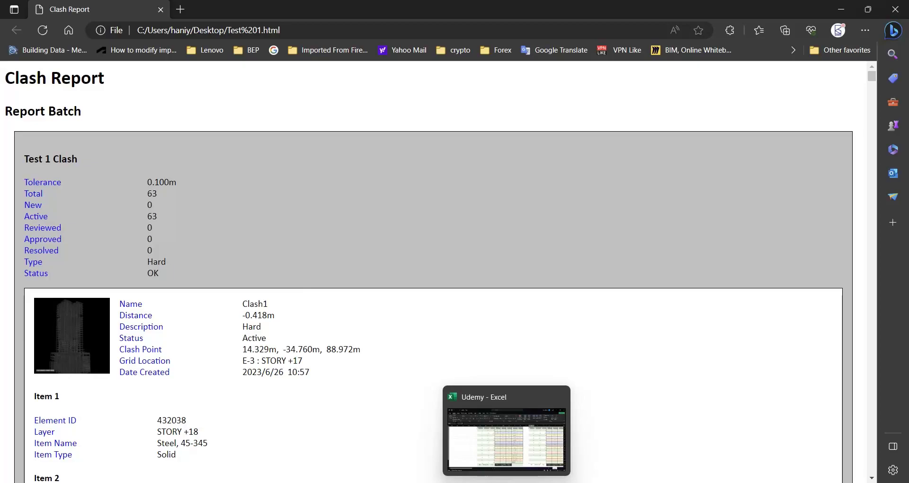
left_click(456, 482)
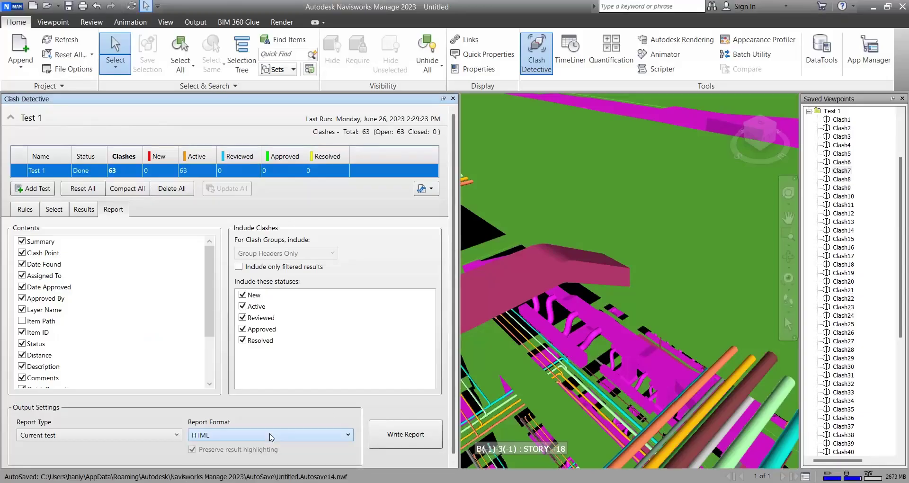
left_click(558, 482)
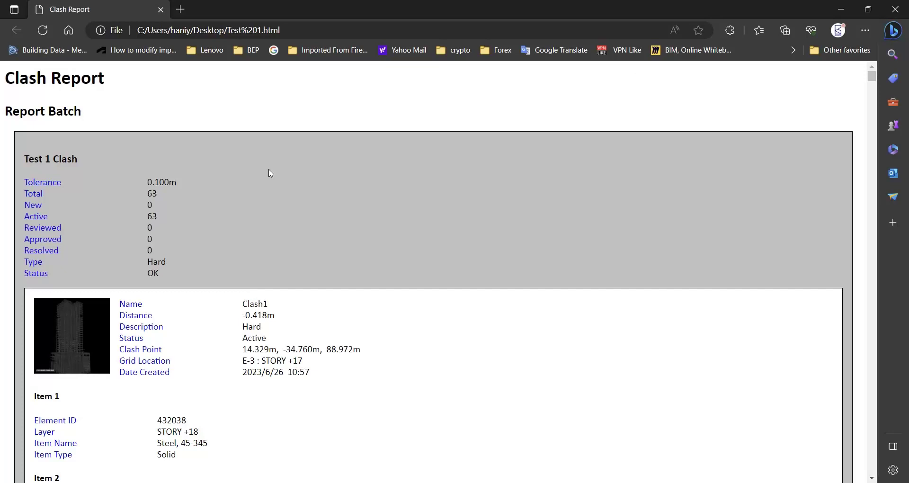
left_click(377, 482)
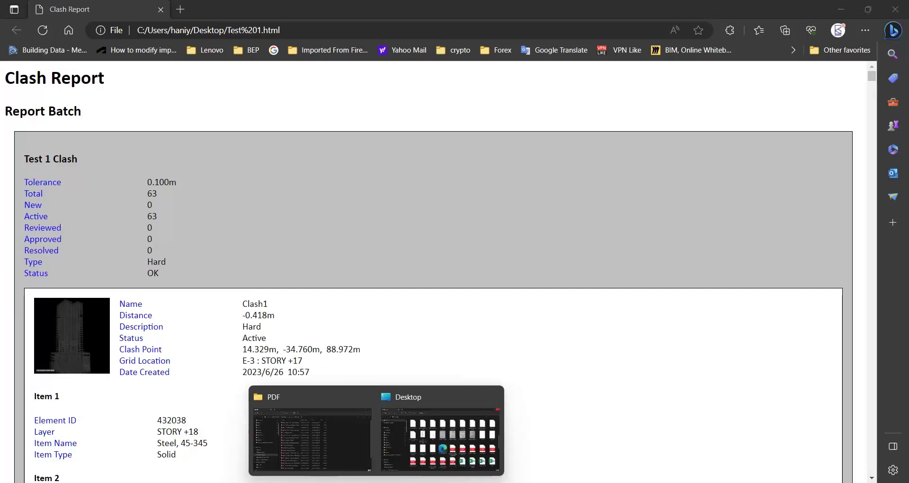
left_click(324, 455)
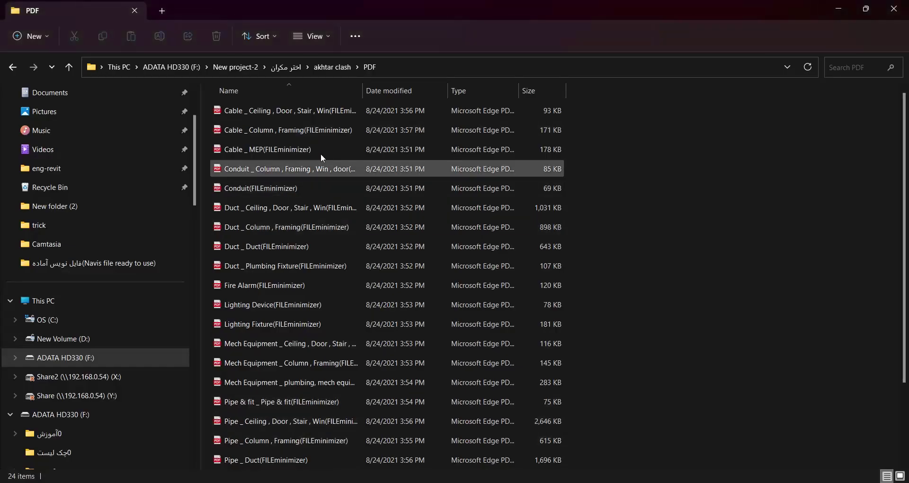
scroll(327, 180, "down", 2)
scroll(313, 294, "up", 2)
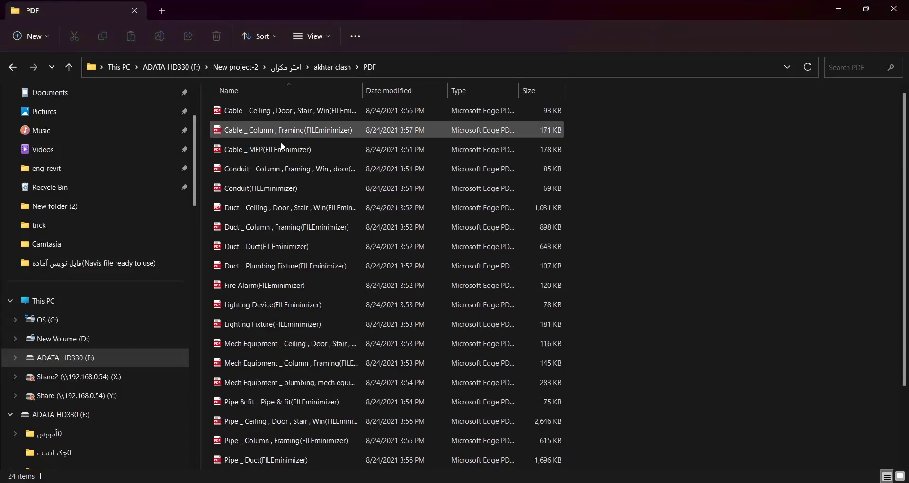
Step: Open the "Duct _ Ceiling , Door , Stair , Win" PDF report and examine its clash entries
left_click(255, 209)
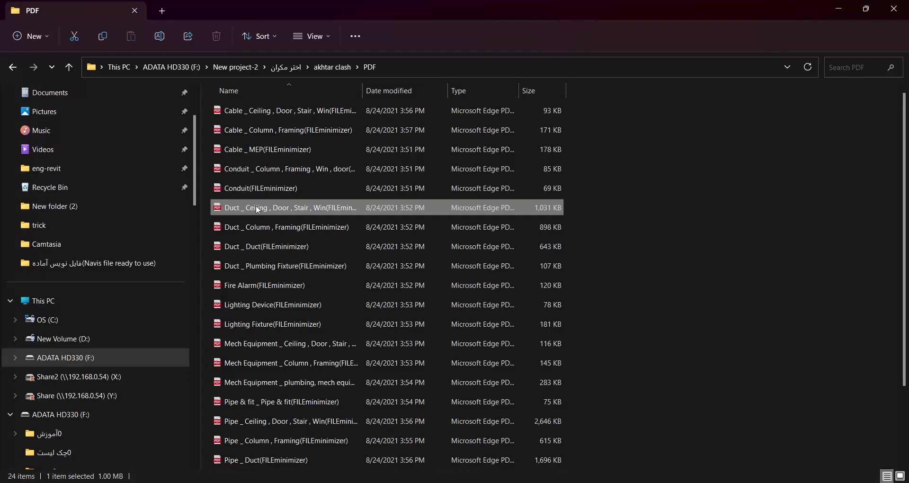
double_click(255, 206)
scroll(493, 293, "down", 10)
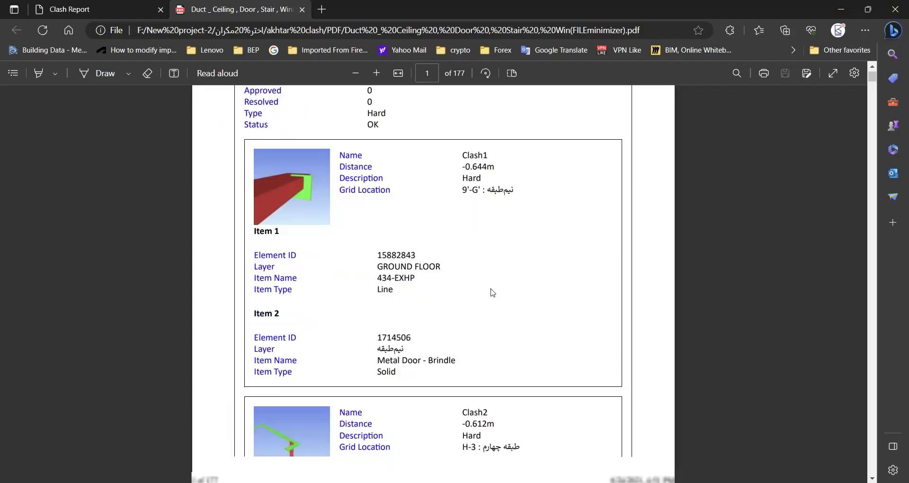
scroll(495, 293, "down", 15)
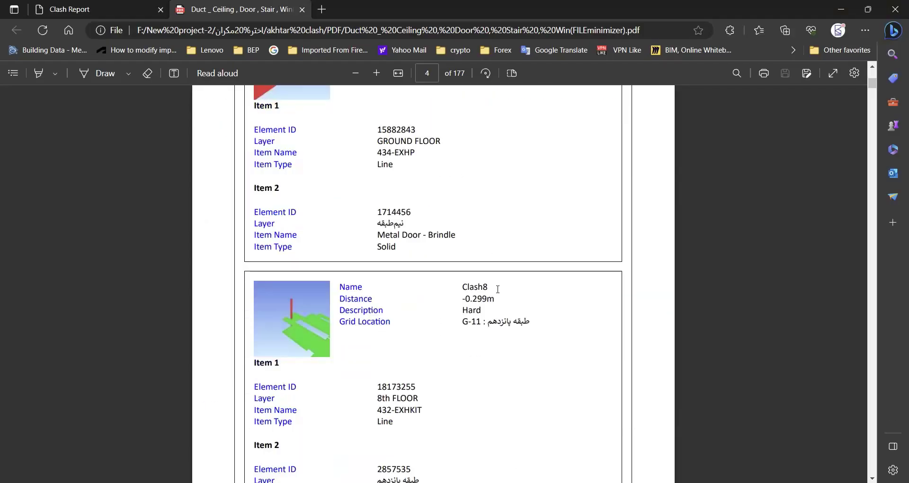